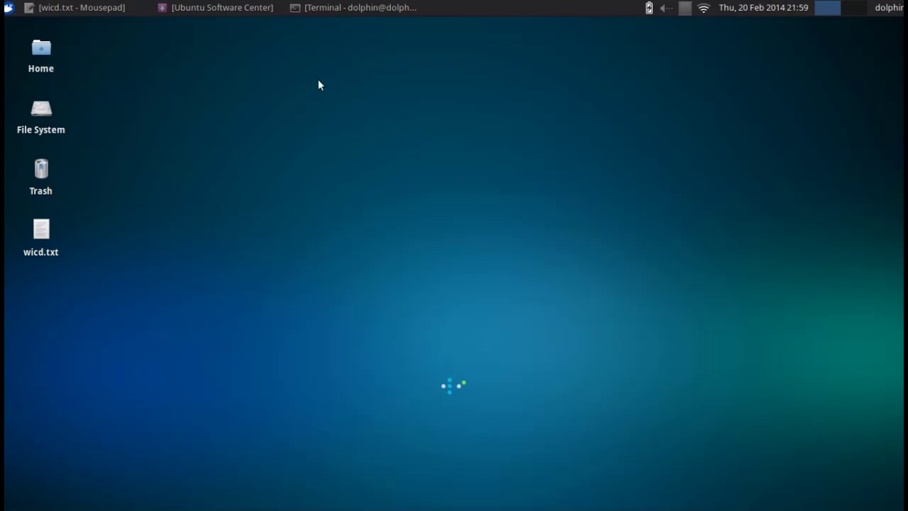
Arrange the wicd.txt notes beside Software Center and search for 'wic'
click(205, 9)
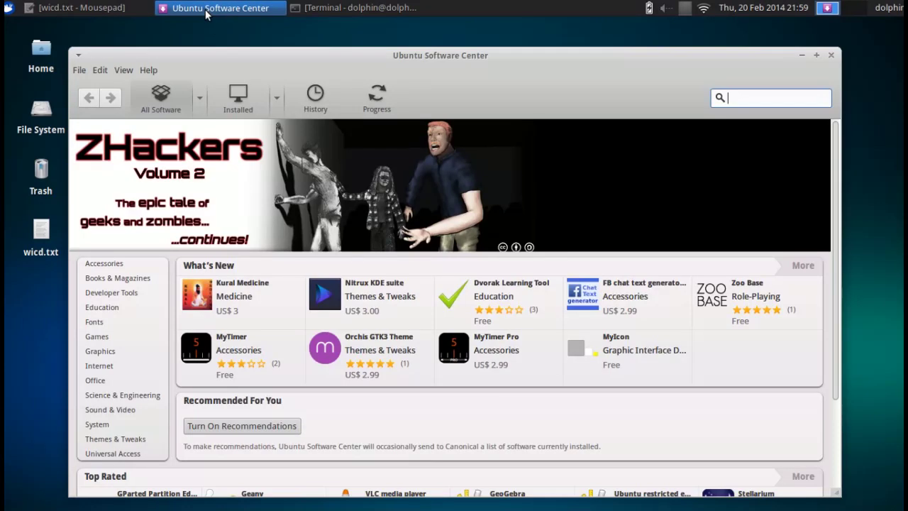
click(94, 7)
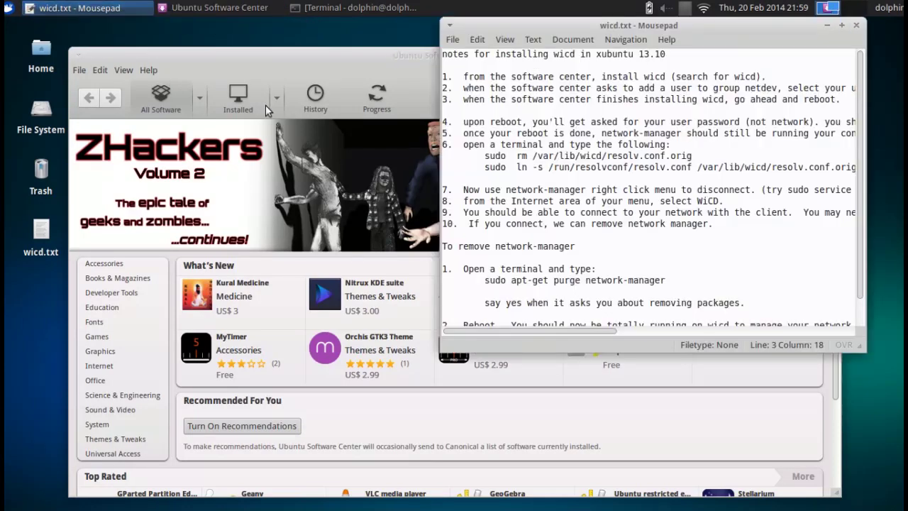
drag(600, 29, 641, 28)
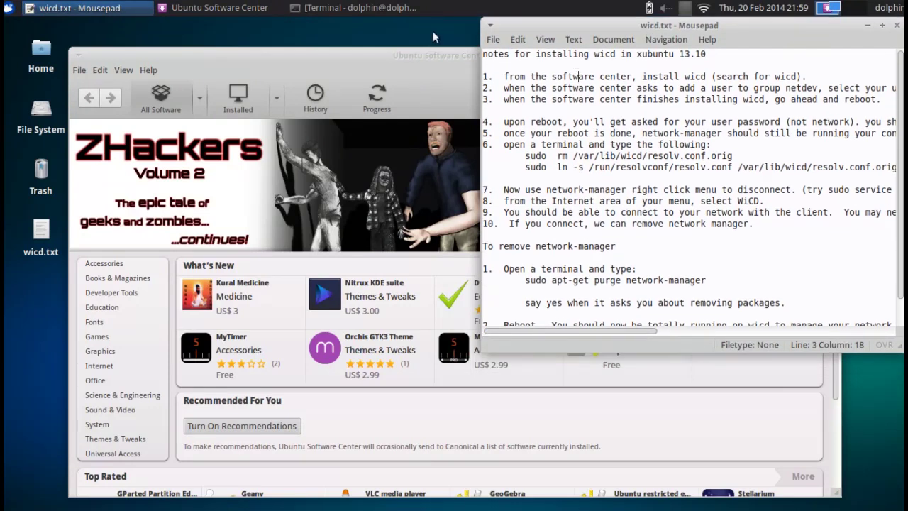
click(408, 56)
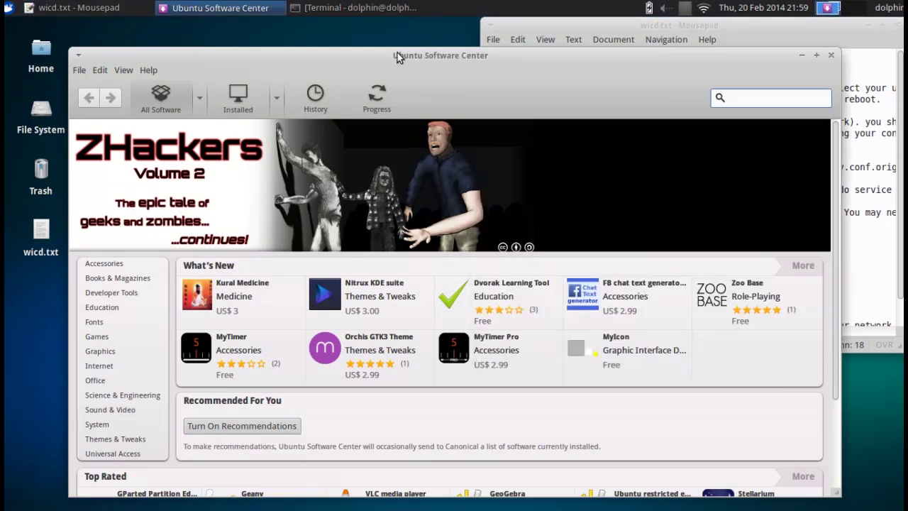
mouse_move(397, 57)
mouse_down()
mouse_move(379, 41)
mouse_move(385, 51)
mouse_move(388, 43)
mouse_up()
text(wicd)
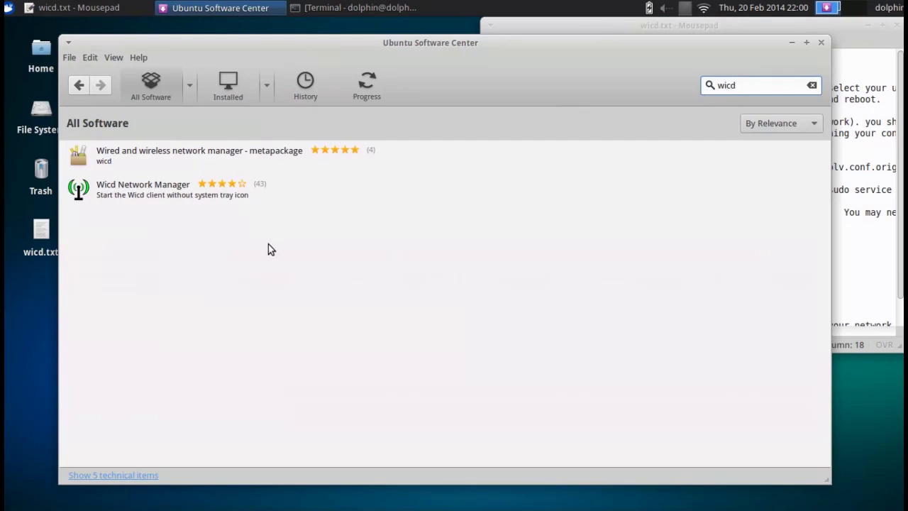
Install the wicd metapackage, authenticating with the password and adding the user to netdev
click(160, 151)
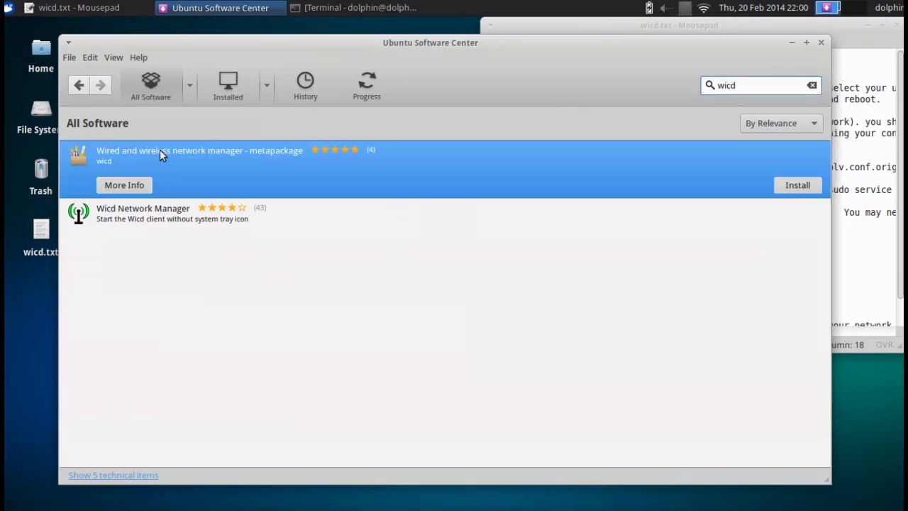
click(797, 185)
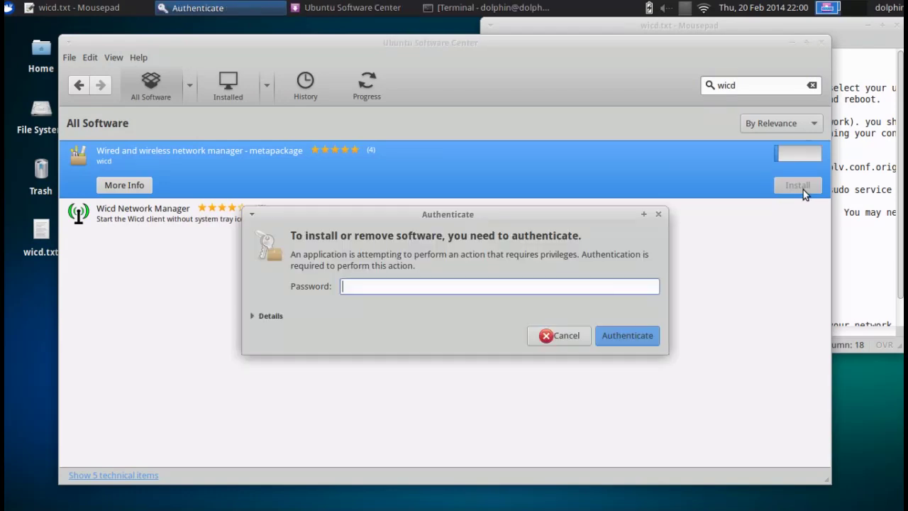
text(••••)
key(Return)
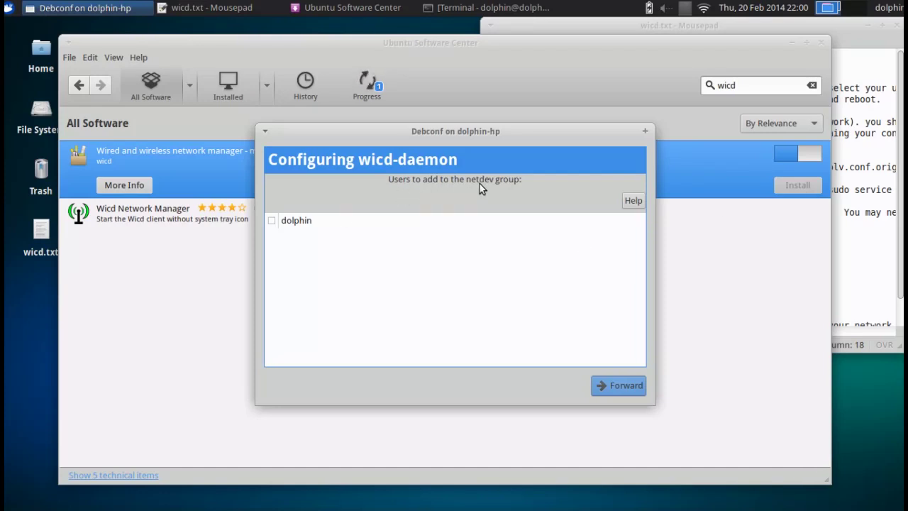
click(272, 222)
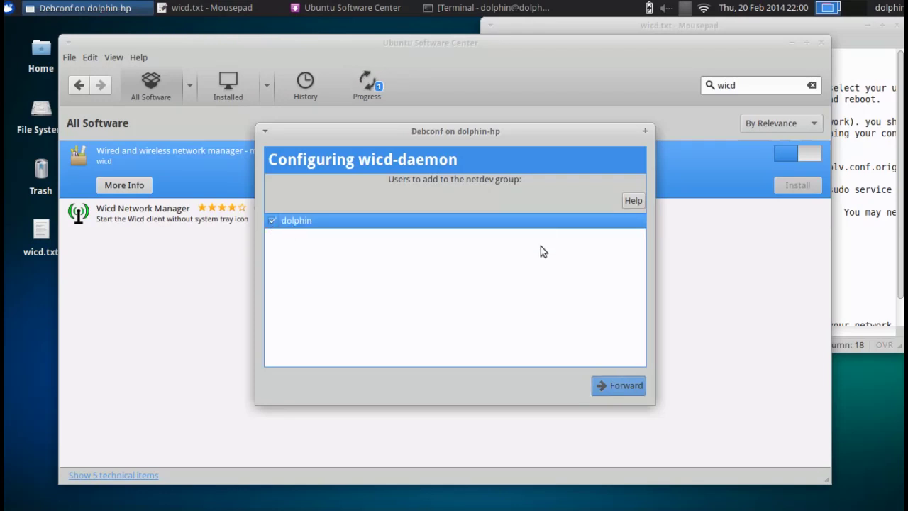
click(607, 387)
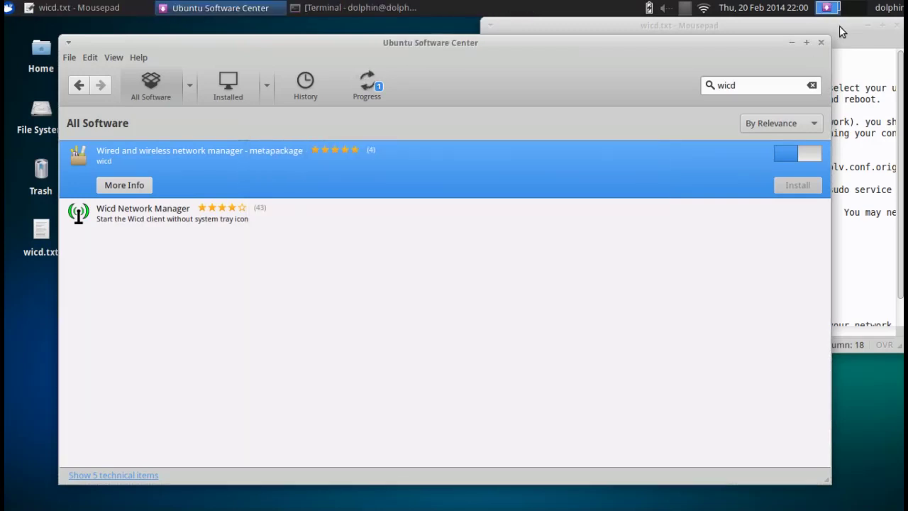
Check the notes, wait for the wicd install to show Remove, then close Software Center
click(840, 25)
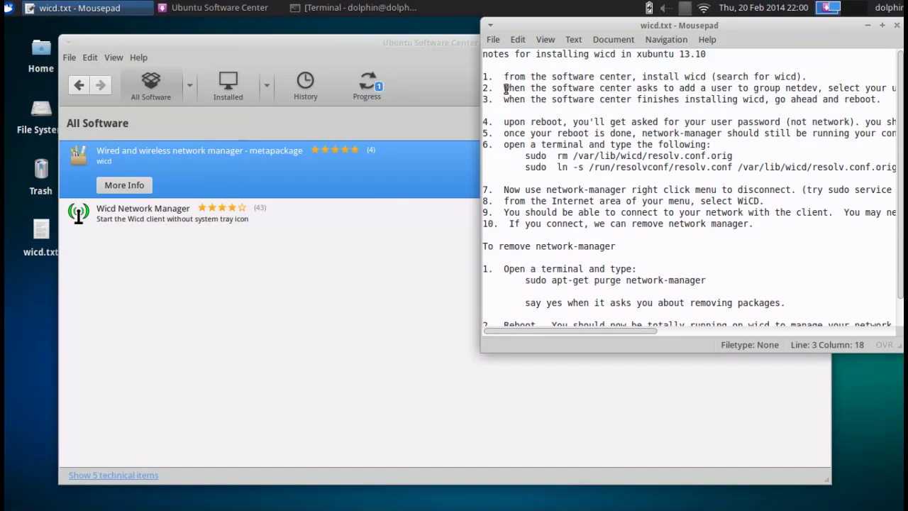
click(395, 44)
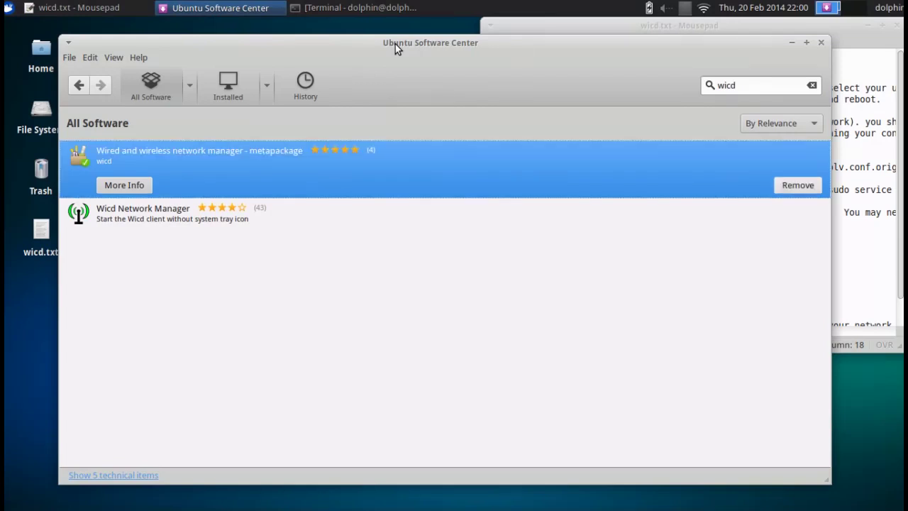
click(822, 44)
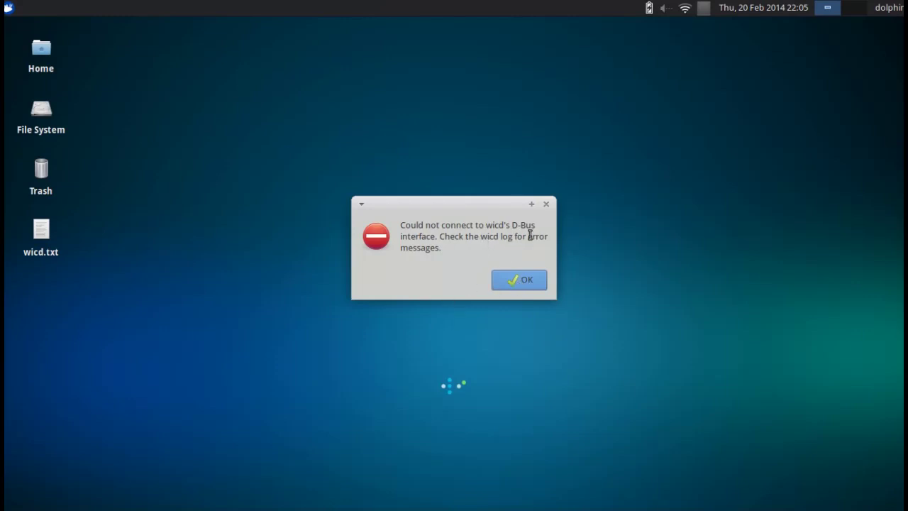
Dismiss the wicd D-Bus and daemon shutdown errors, then open the Home folder
click(515, 282)
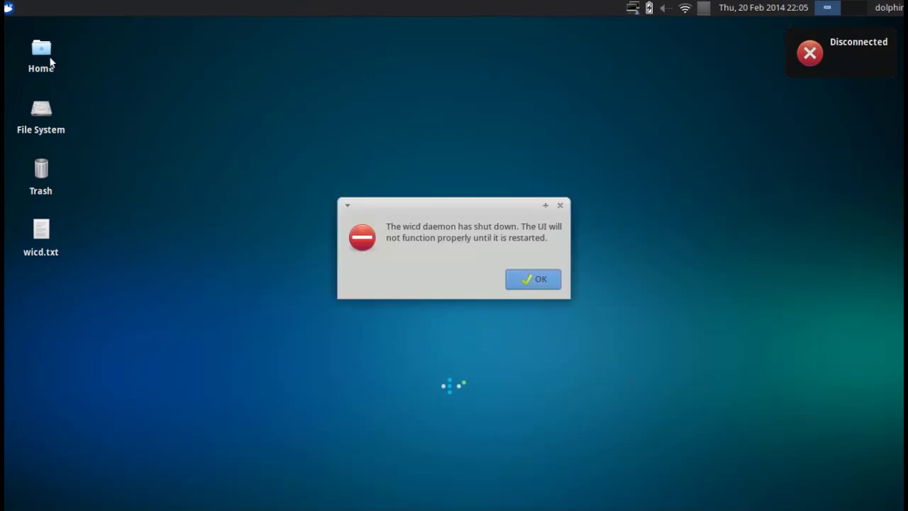
click(535, 278)
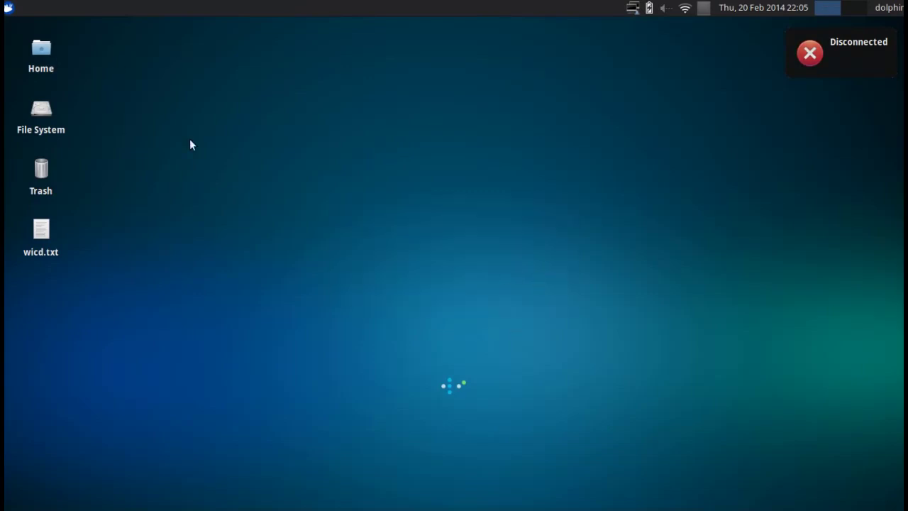
double_click(51, 57)
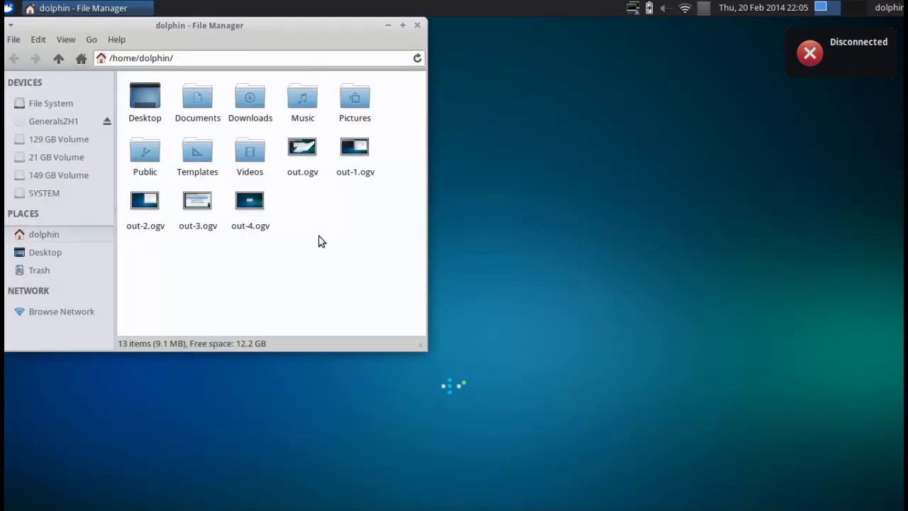
Close Home, reopen wicd.txt in Mousepad at the upper right, and bring up Applications
click(417, 25)
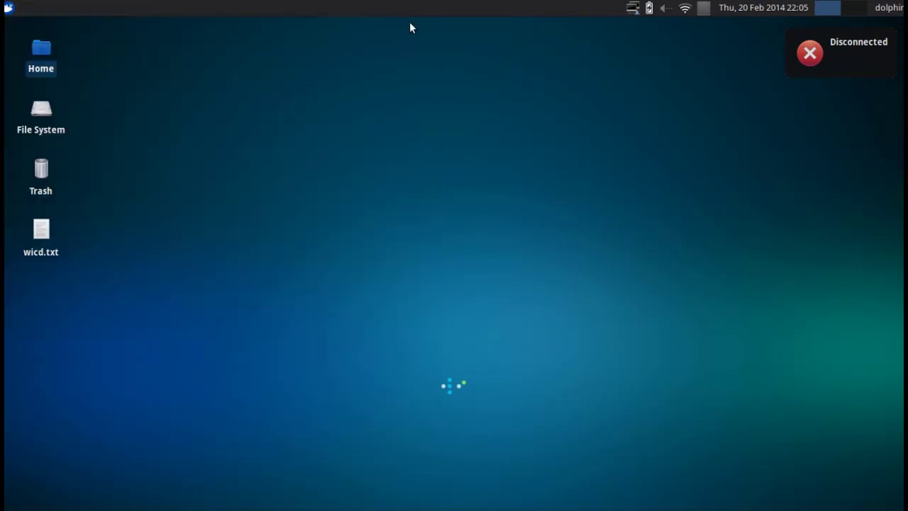
double_click(41, 247)
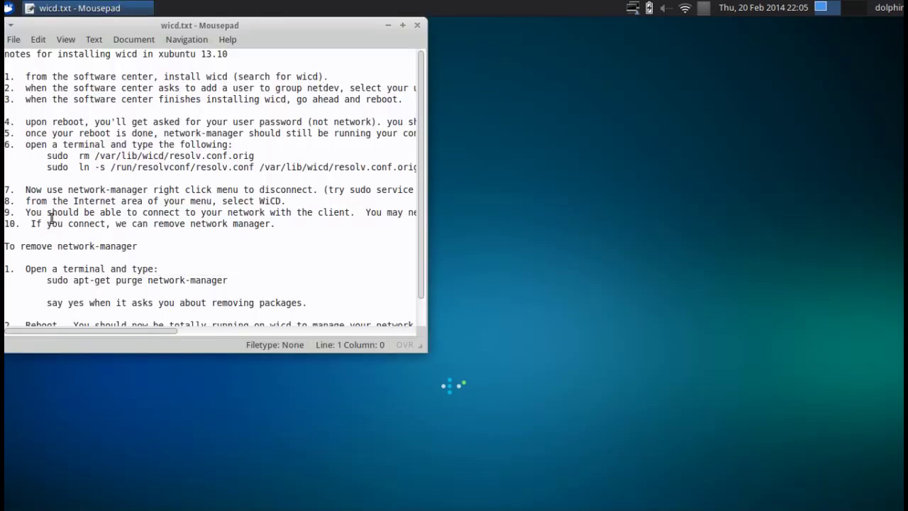
drag(135, 23, 608, 24)
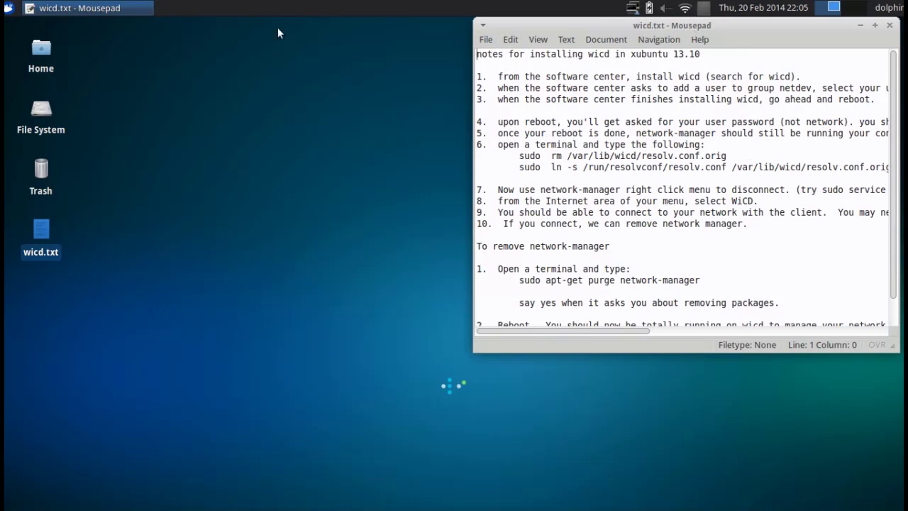
click(9, 8)
Launch Terminal Emulator and run sudo rm /var/lib/wicd/resolv.conf.orig copied from the notes
mouse_move(101, 83)
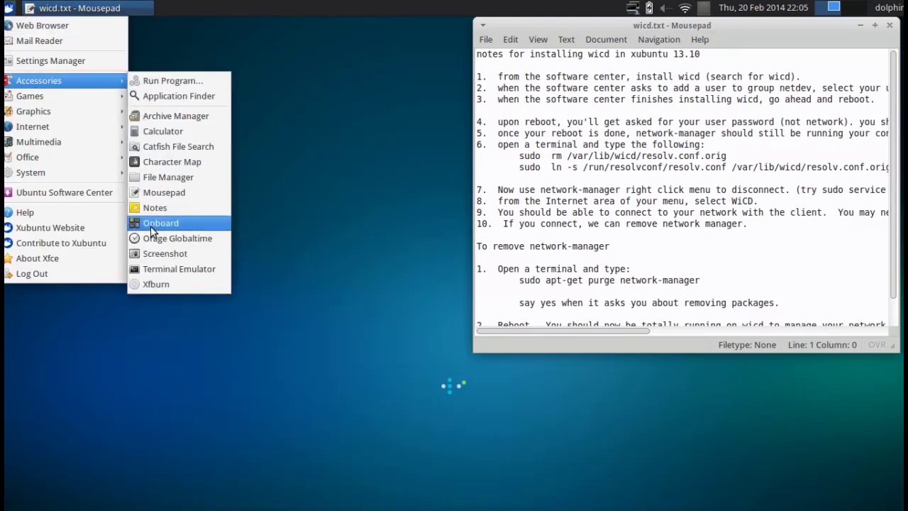
click(154, 268)
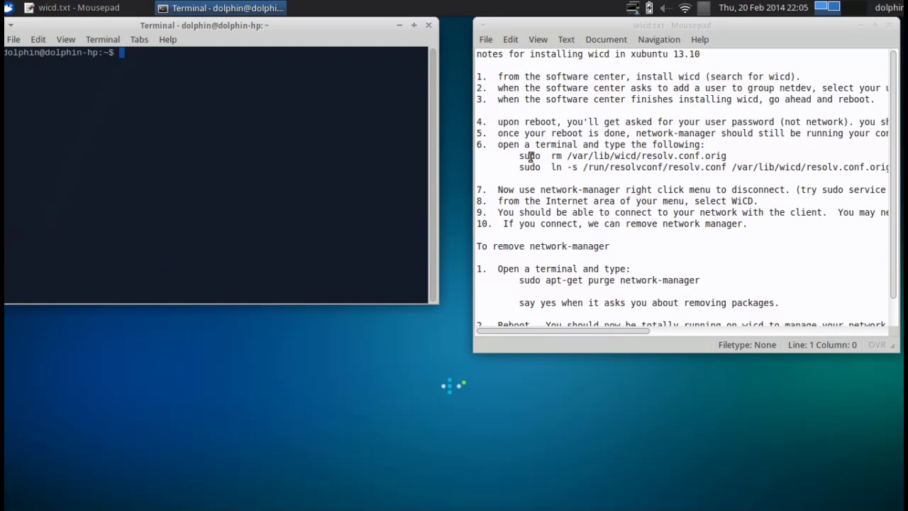
drag(520, 156, 744, 152)
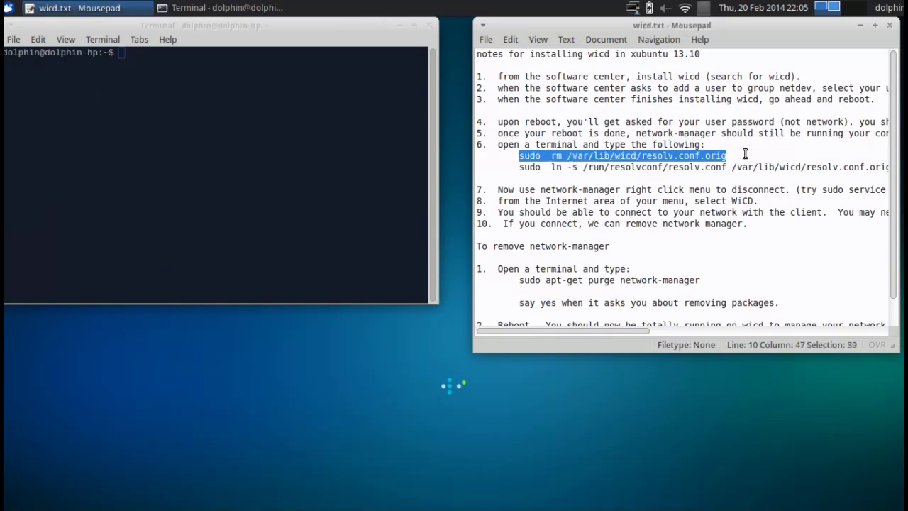
middle_click(149, 122)
key(Return)
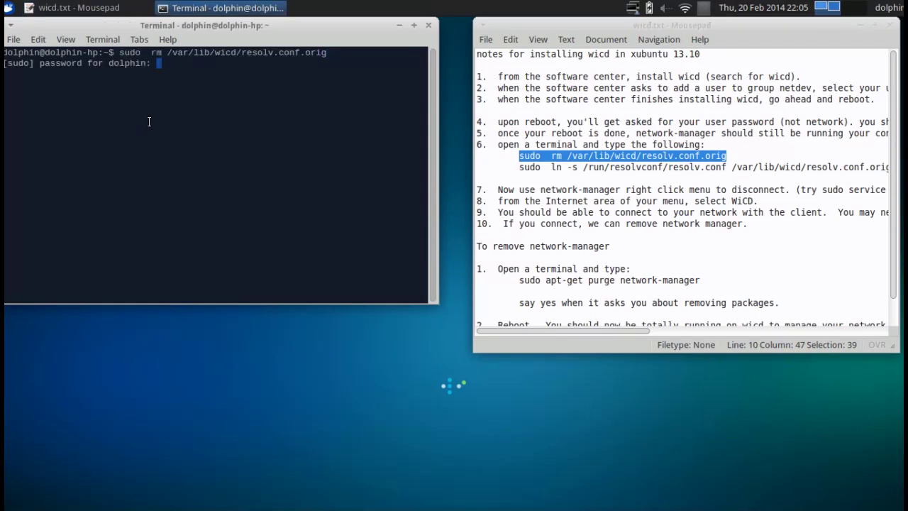
key(Return)
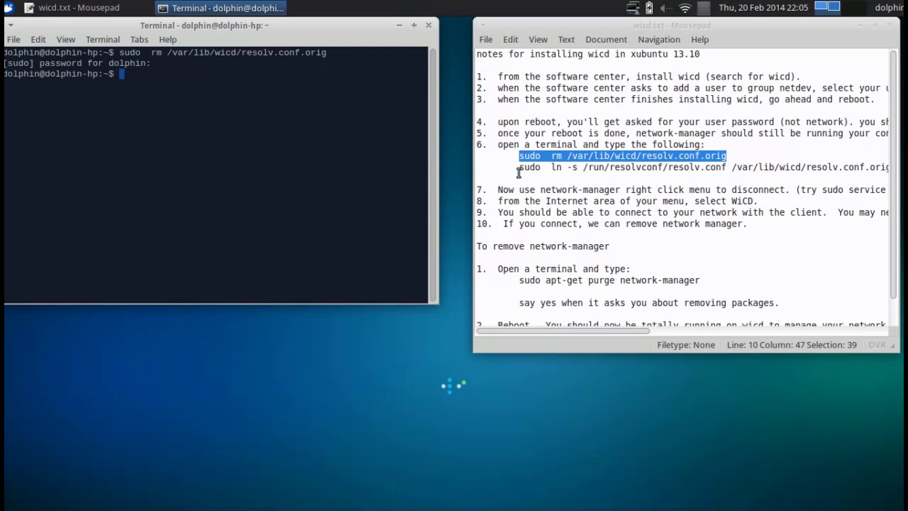
Link /run/resolvconf/resolv.conf to /var/lib/wicd/resolv.conf.orig with sudo ln -s
drag(518, 169, 815, 183)
key(ctrl+c)
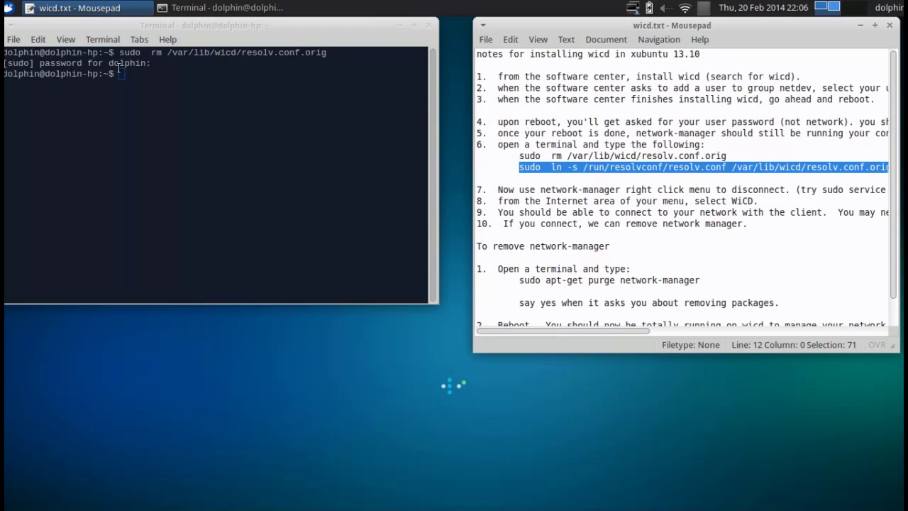
click(90, 61)
click(38, 39)
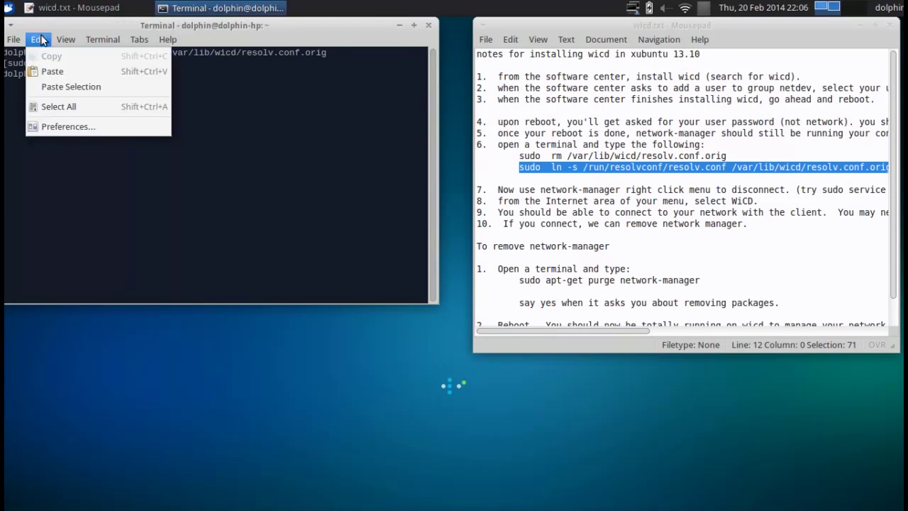
click(145, 72)
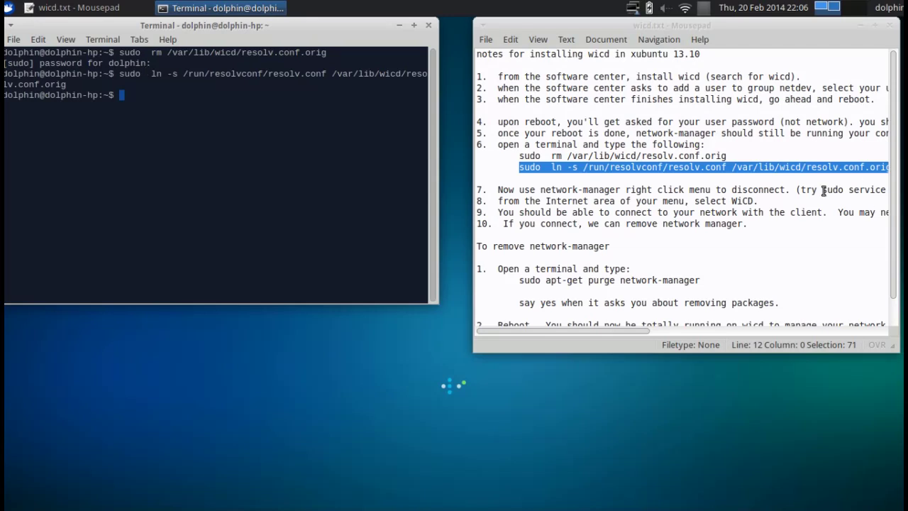
Stop the network-manager service with sudo service network-manager stop
drag(821, 190, 884, 192)
key(ctrl+c)
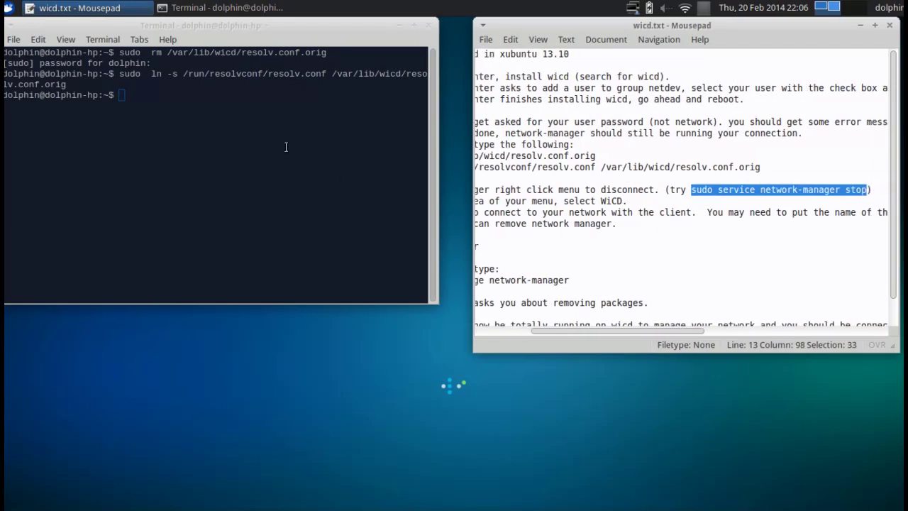
click(269, 129)
middle_click(269, 129)
key(Return)
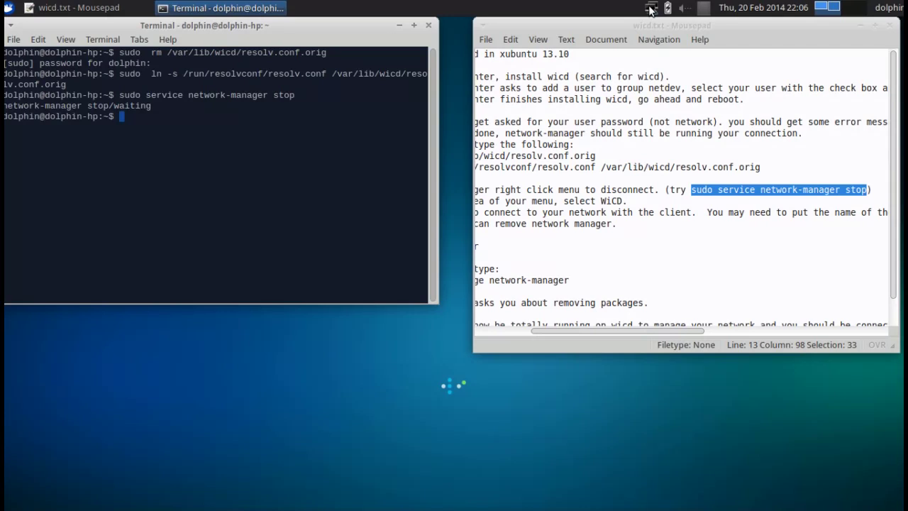
Launch Wicd Network Manager from Applications > Internet and try connecting to newgallifrey
click(9, 9)
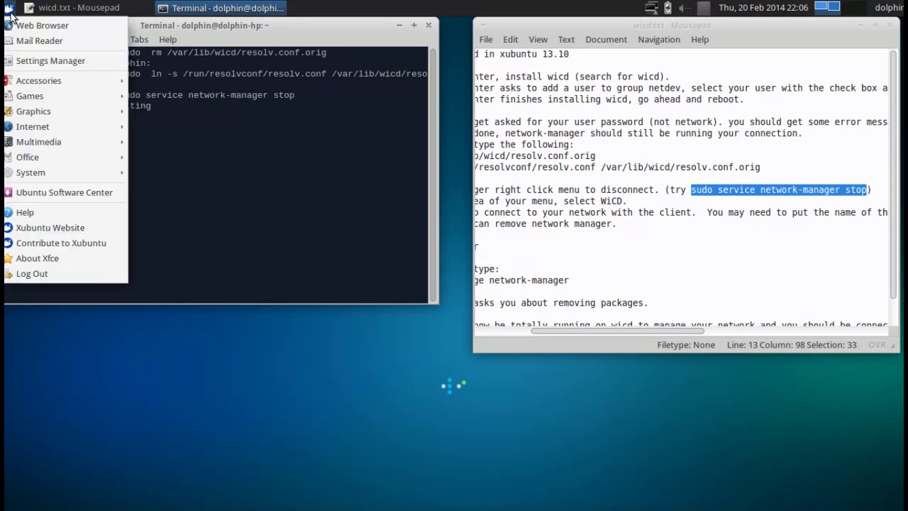
mouse_move(46, 126)
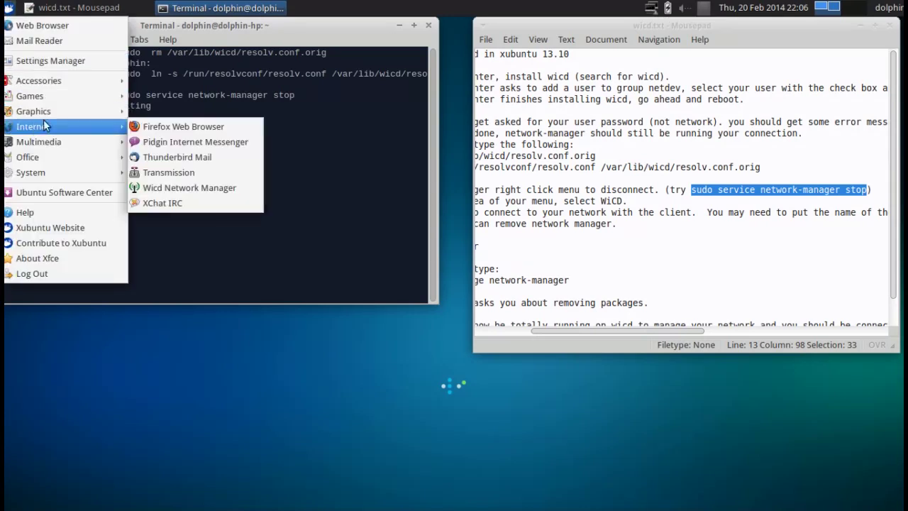
click(158, 188)
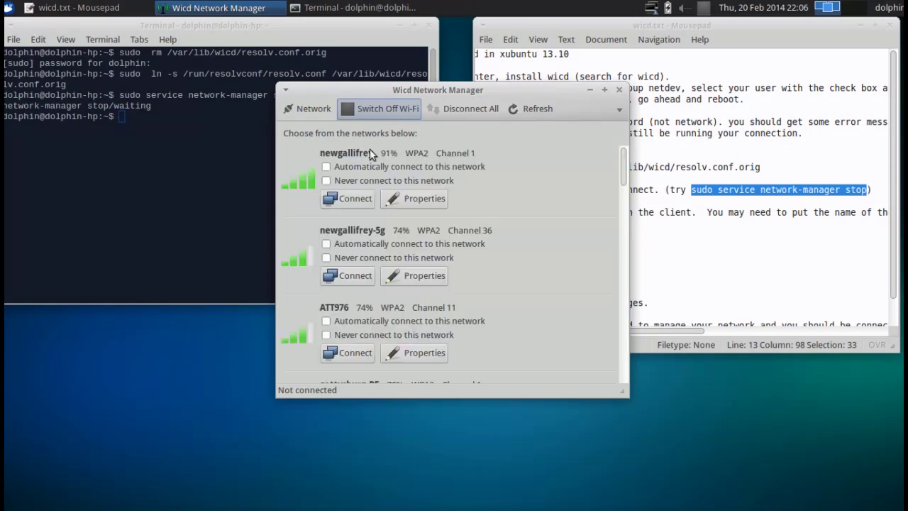
click(361, 201)
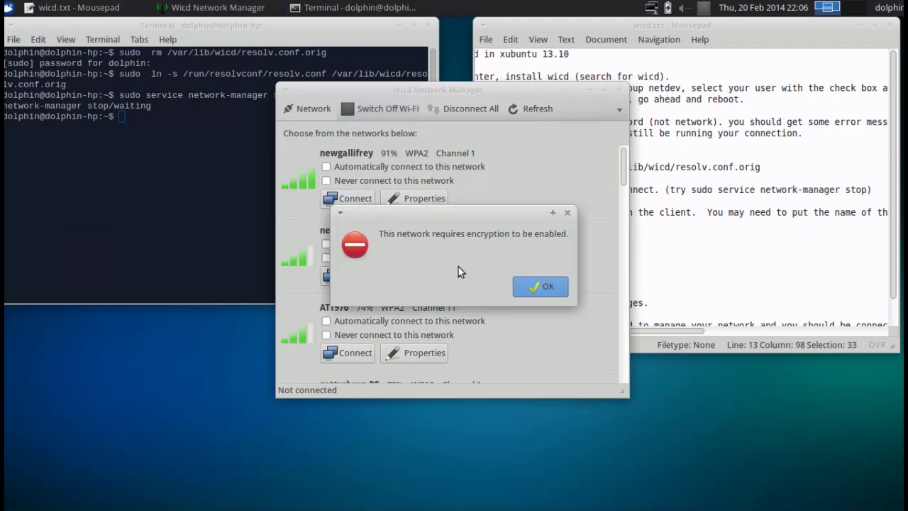
Enter the WPA key for newgallifrey, save the settings, and connect to it
click(533, 283)
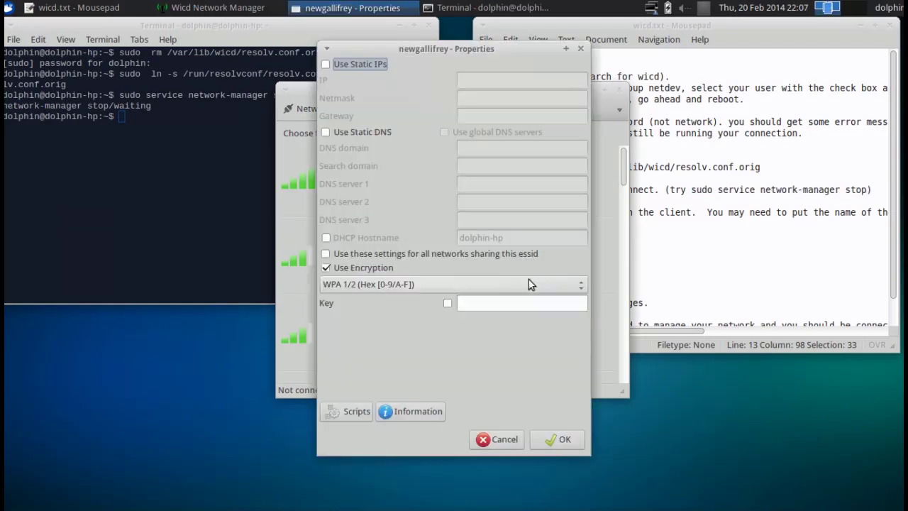
click(520, 303)
text(••••••)
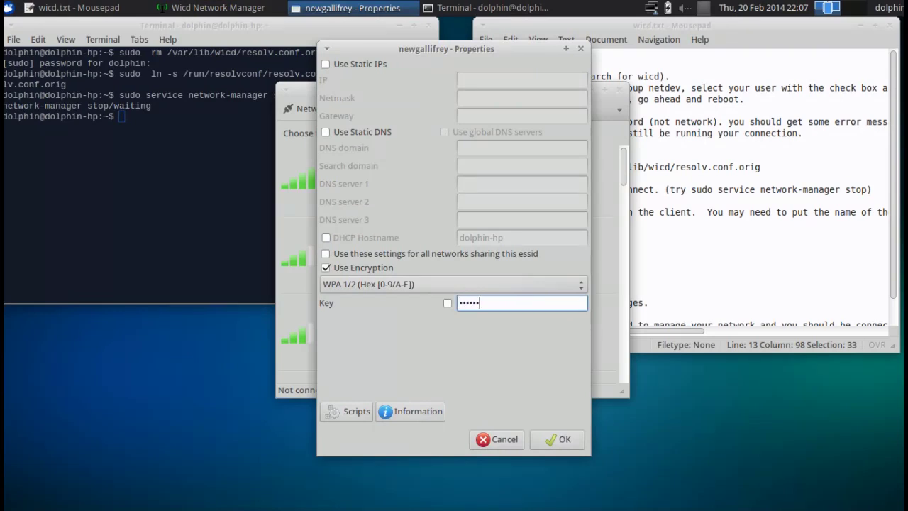
text(••••)
key(BackSpace)
key(BackSpace)
key(BackSpace)
key(BackSpace)
key(BackSpace)
key(BackSpace)
key(BackSpace)
key(BackSpace)
key(BackSpace)
key(BackSpace)
text(••••••••••)
click(568, 439)
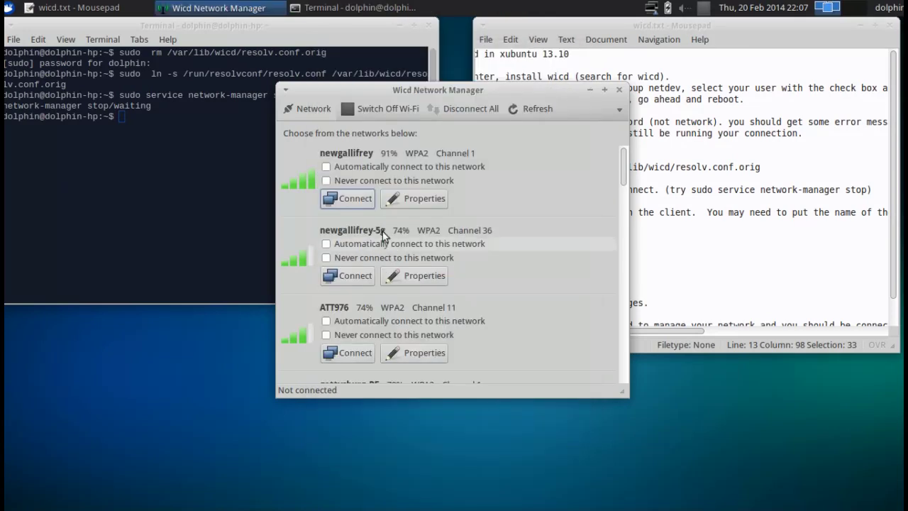
click(356, 200)
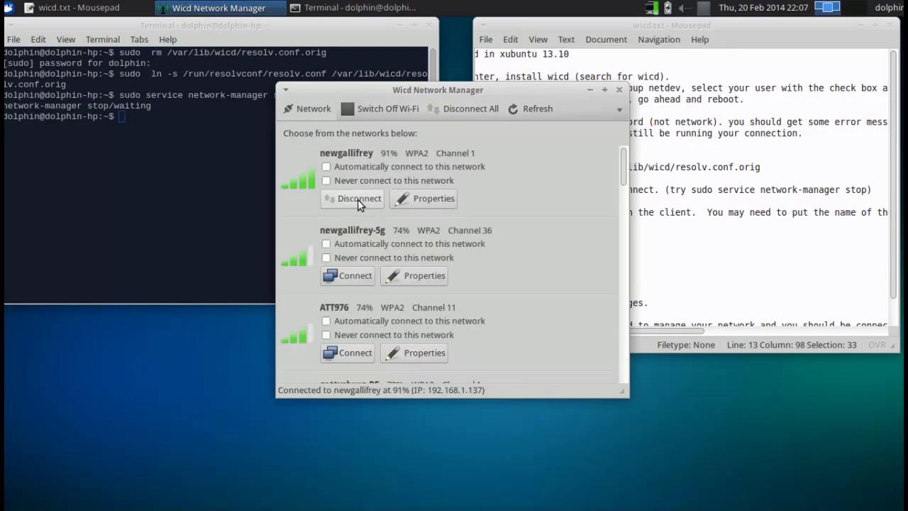
Close Wicd and launch Firefox Web Browser from Applications > Internet
click(618, 90)
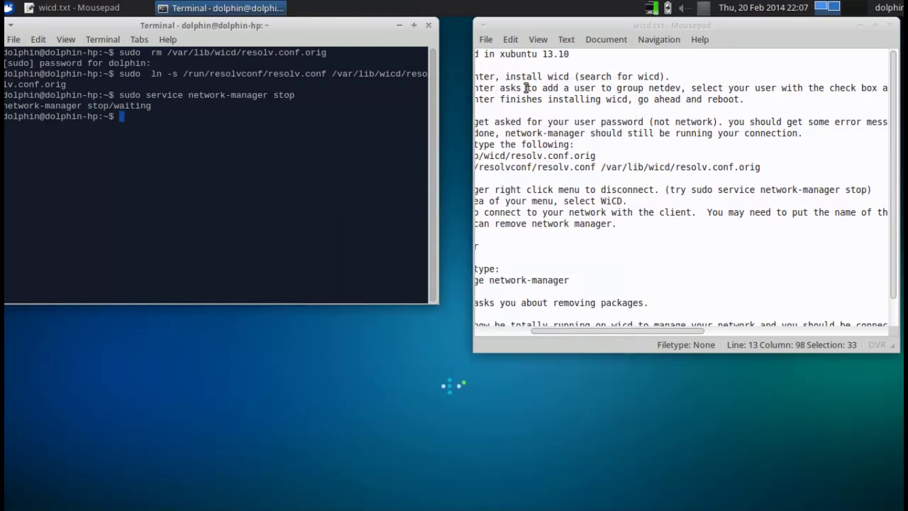
click(8, 8)
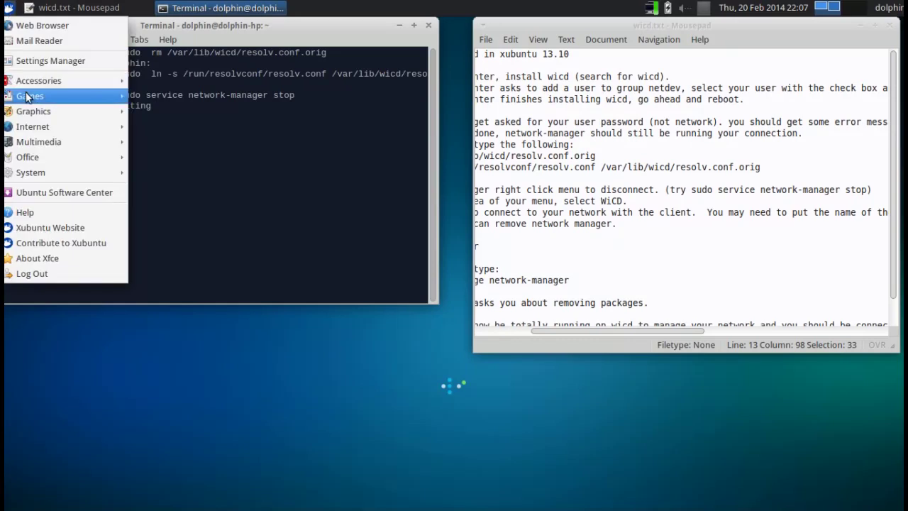
mouse_move(35, 127)
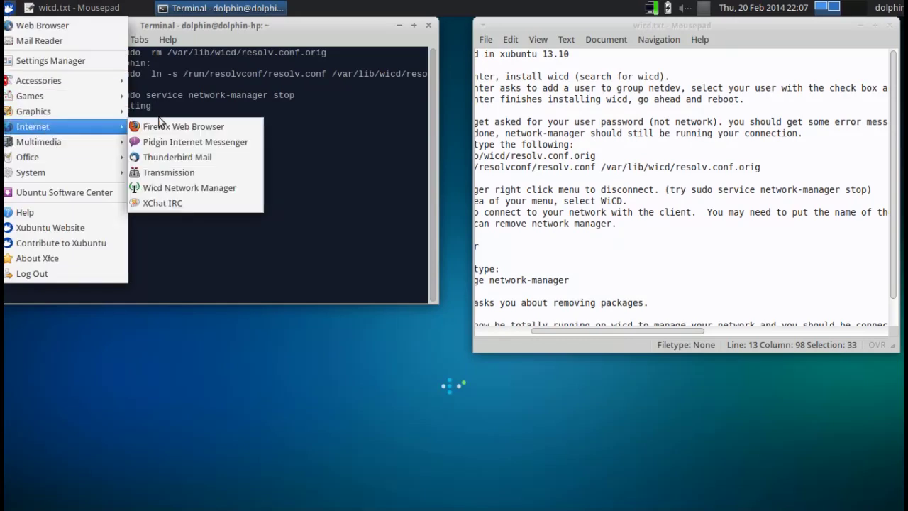
click(164, 129)
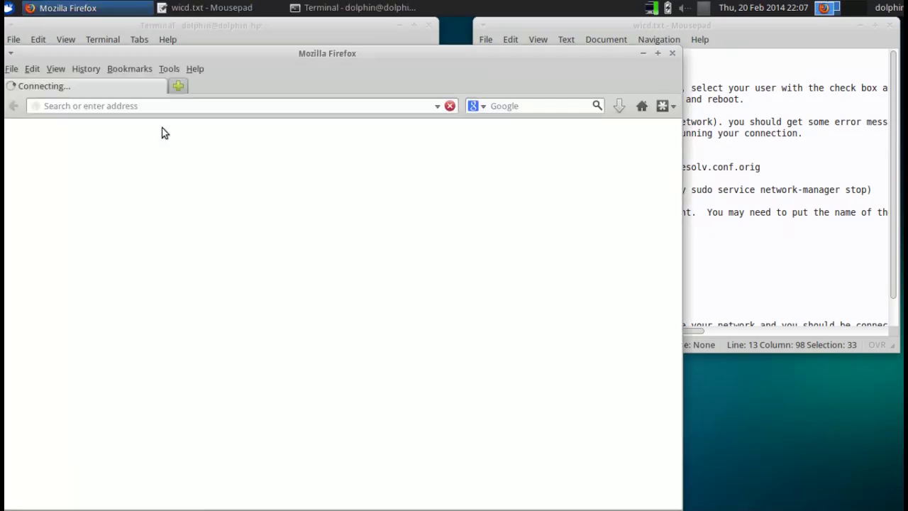
Load news.google.com to confirm the connection, then close Firefox
click(194, 105)
text(news)
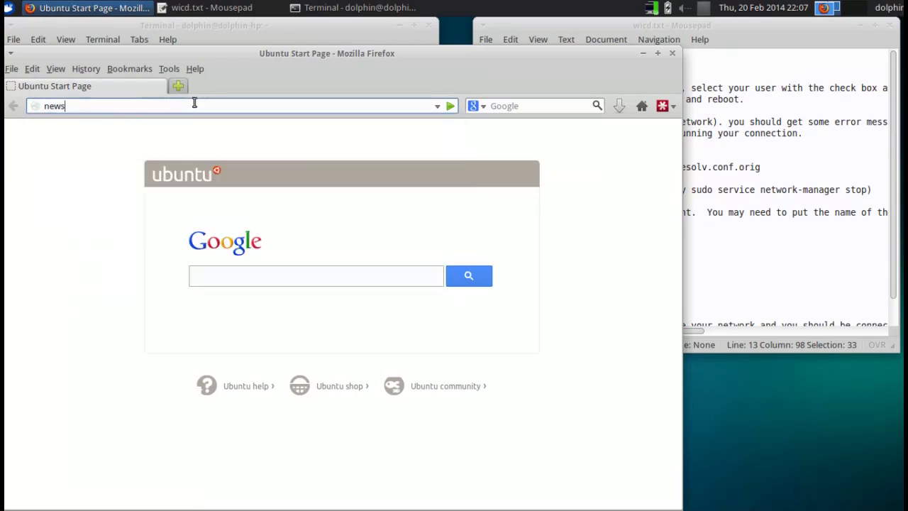
text(.google.com)
key(Return)
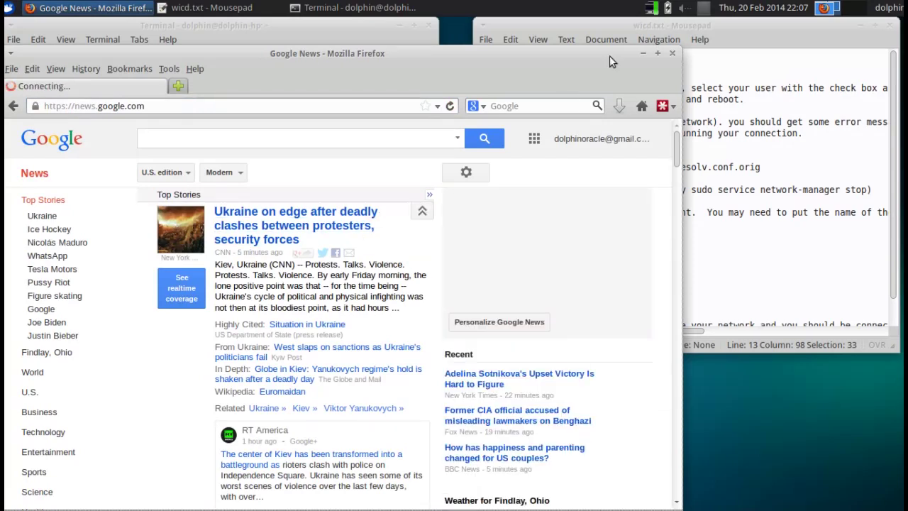
click(670, 54)
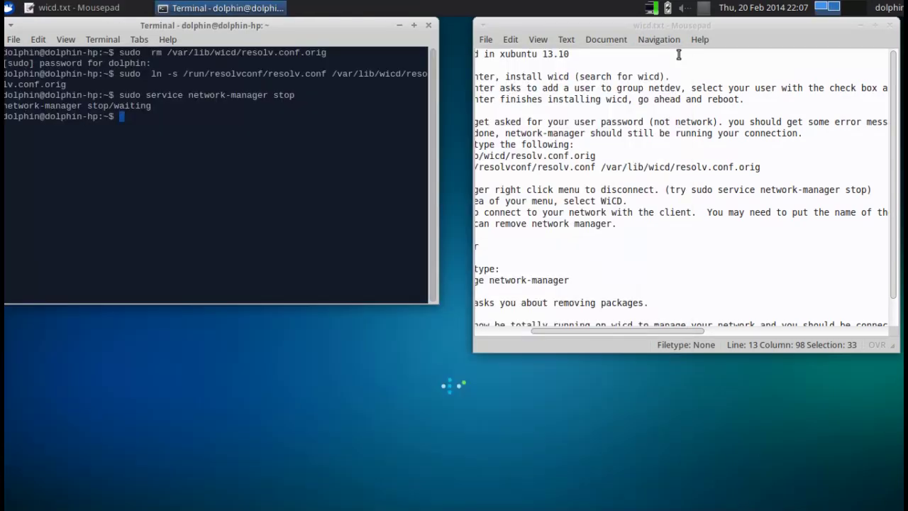
Bring up the wicd.txt notes and scroll to the purge instructions
click(610, 223)
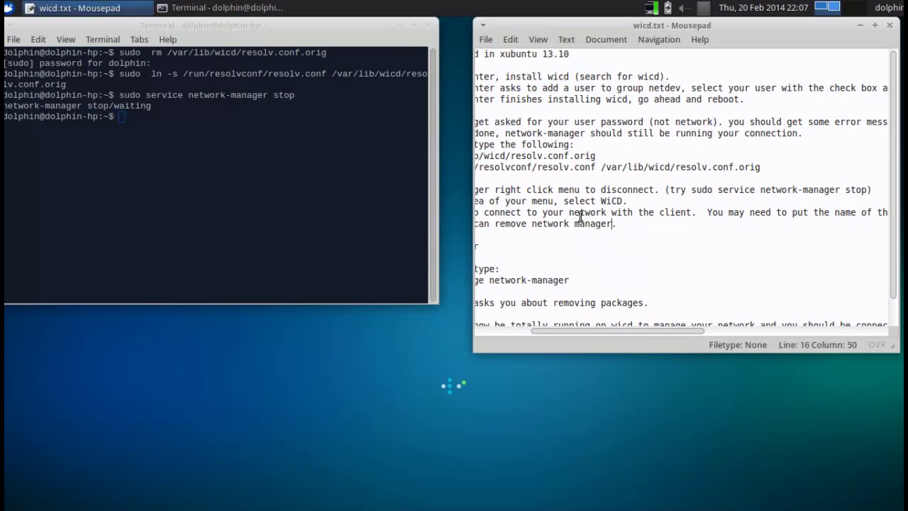
scroll(560, 226, down, 1)
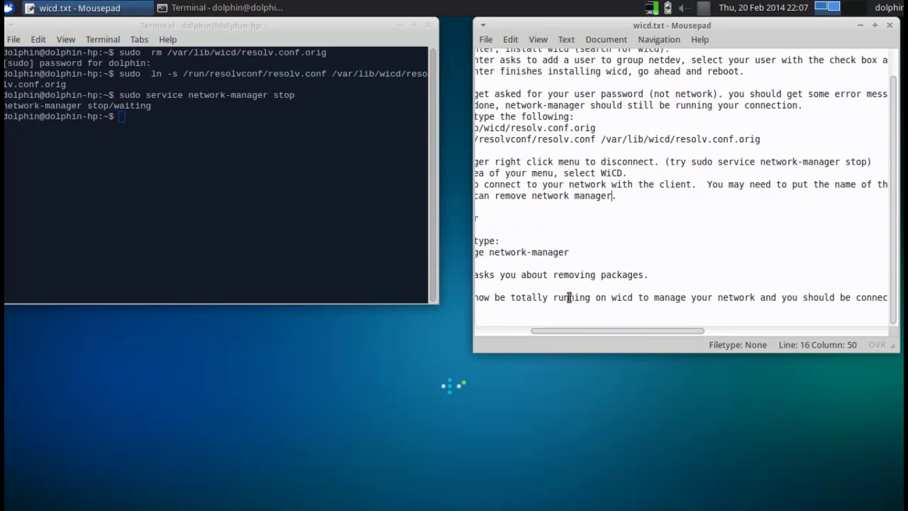
drag(573, 330, 511, 341)
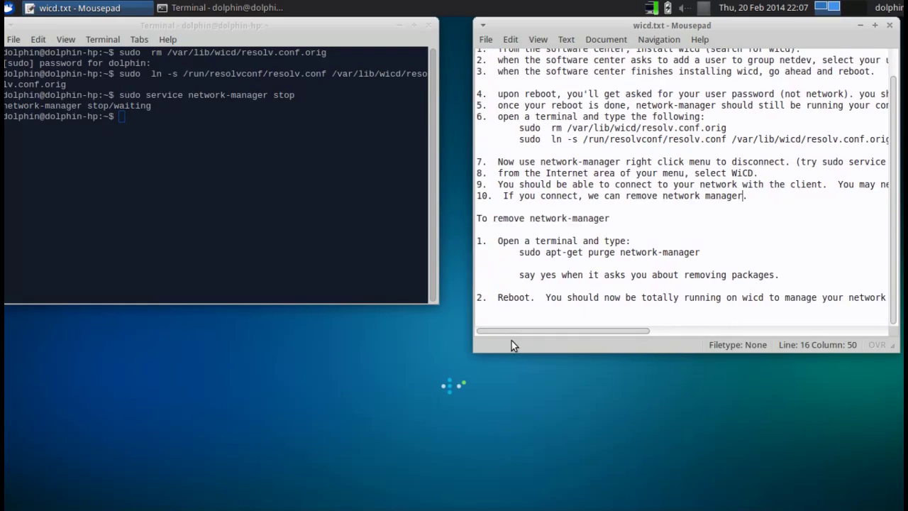
Run sudo apt-get purge network-manager in the terminal and confirm removal with y
click(204, 111)
text(sudo )
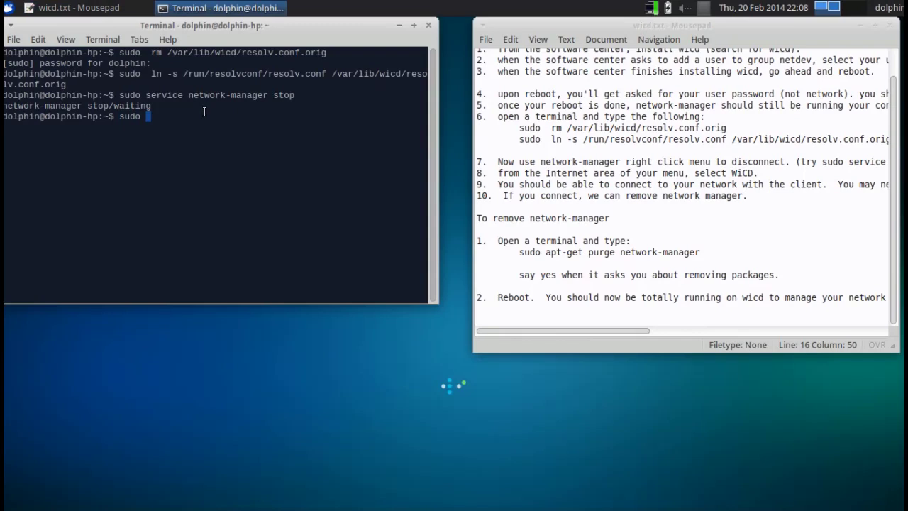
text(apt-get purge network-manager)
key(Return)
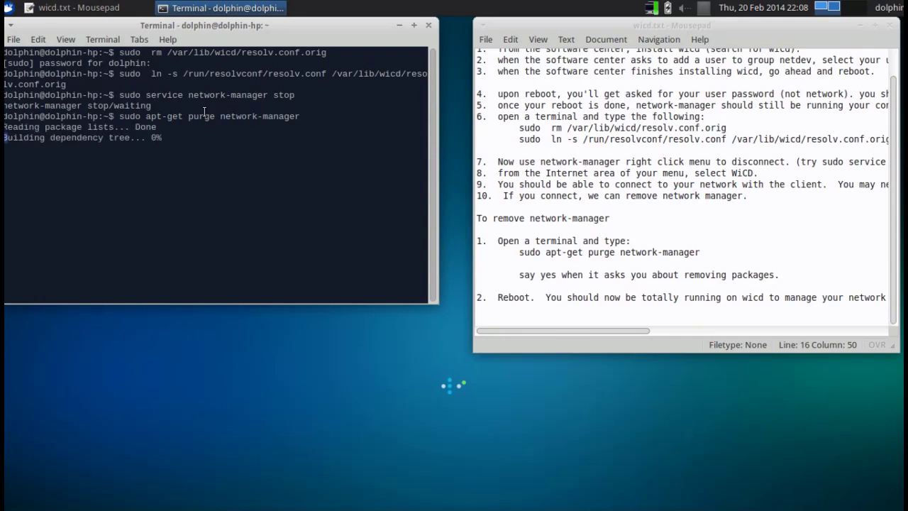
text(y)
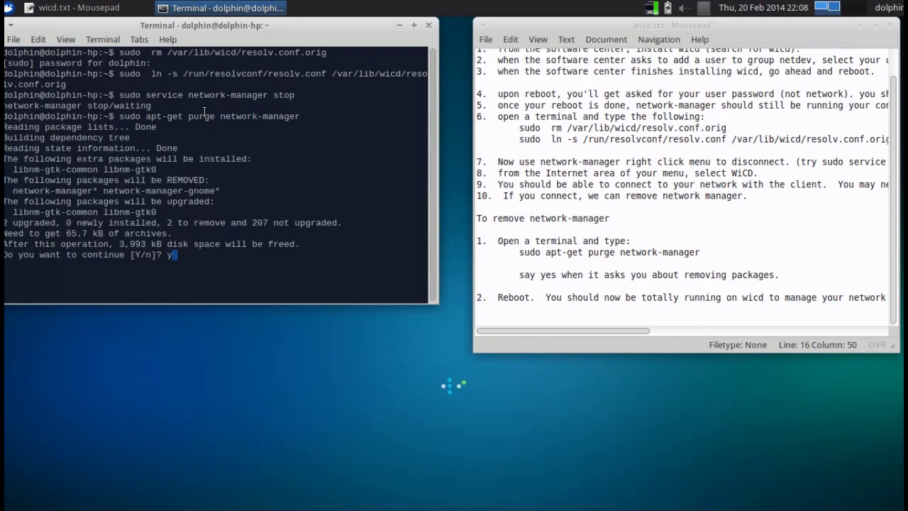
key(Return)
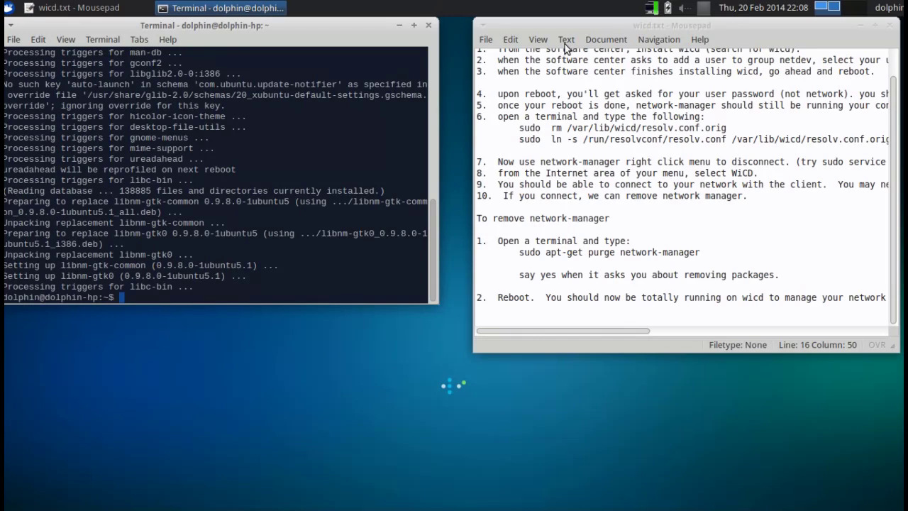
click(703, 10)
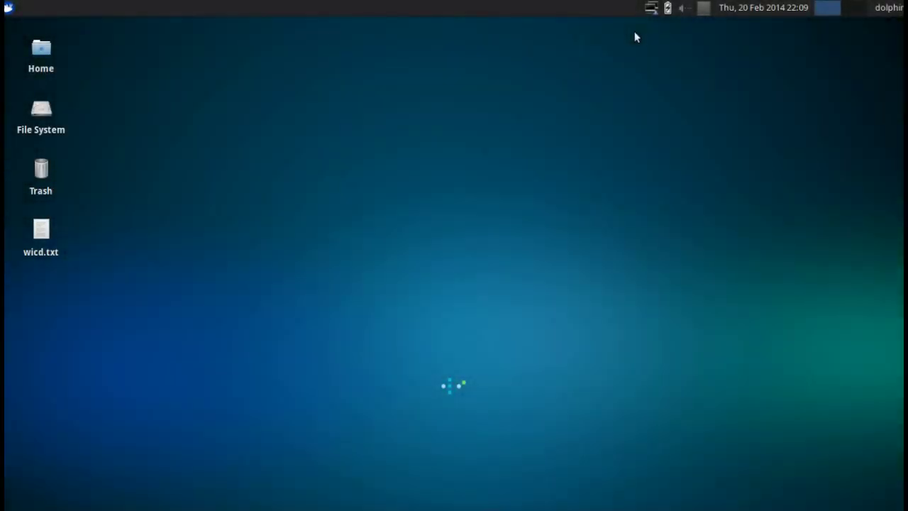
Reconnect to the newgallifrey network from the Wicd tray icon's menu
right_click(649, 9)
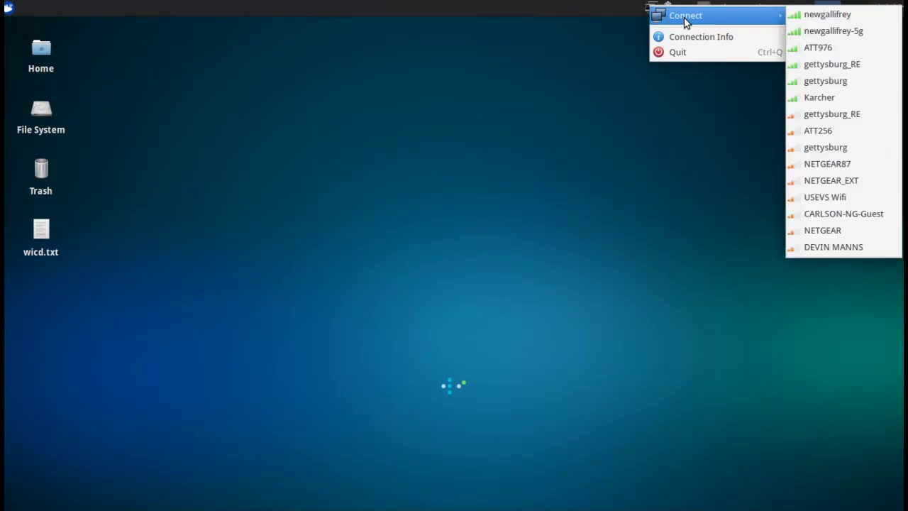
click(817, 15)
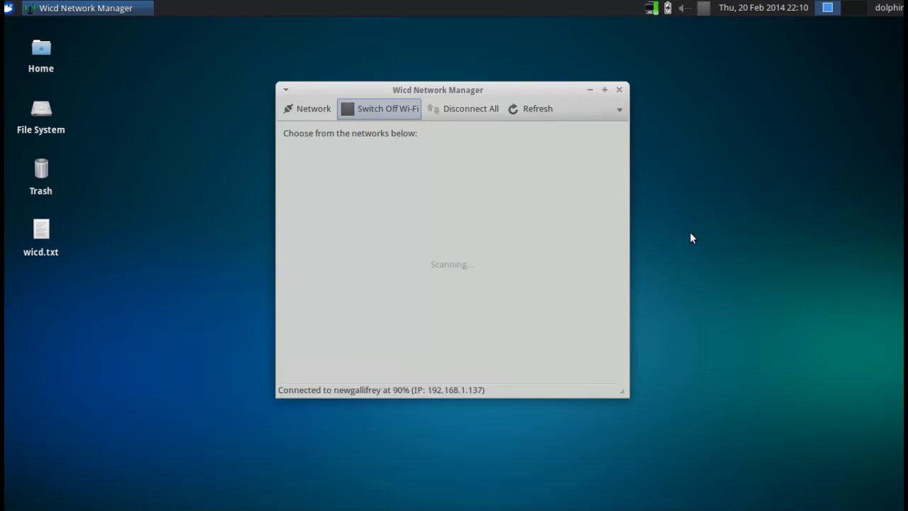
Close the Wicd Network Manager window, then bring up the screen recorder's controls
click(619, 90)
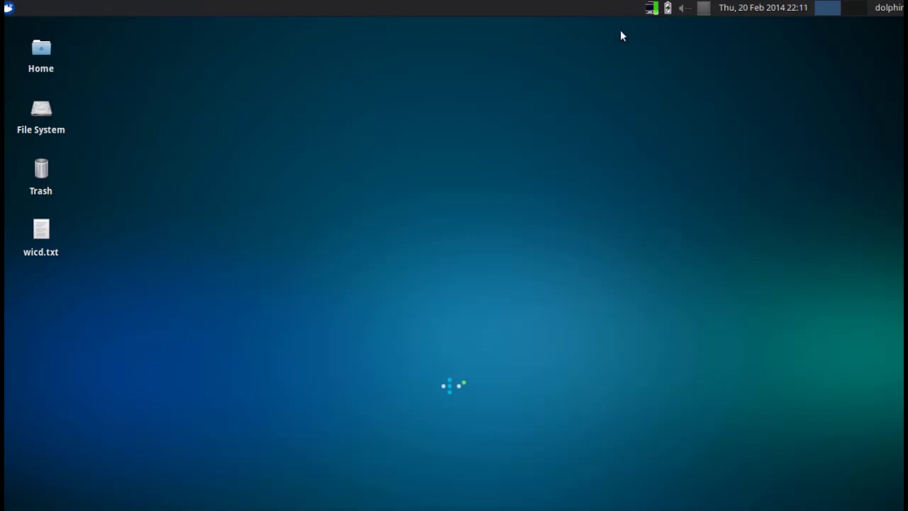
click(703, 9)
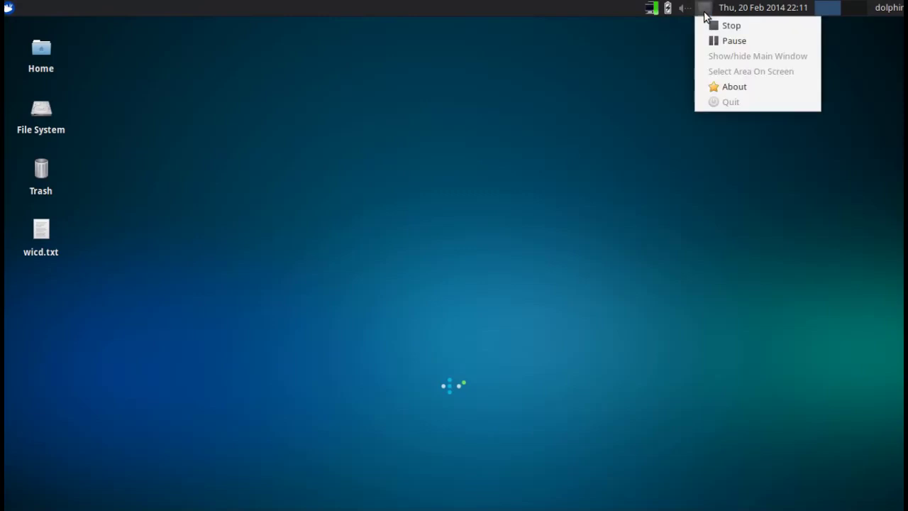